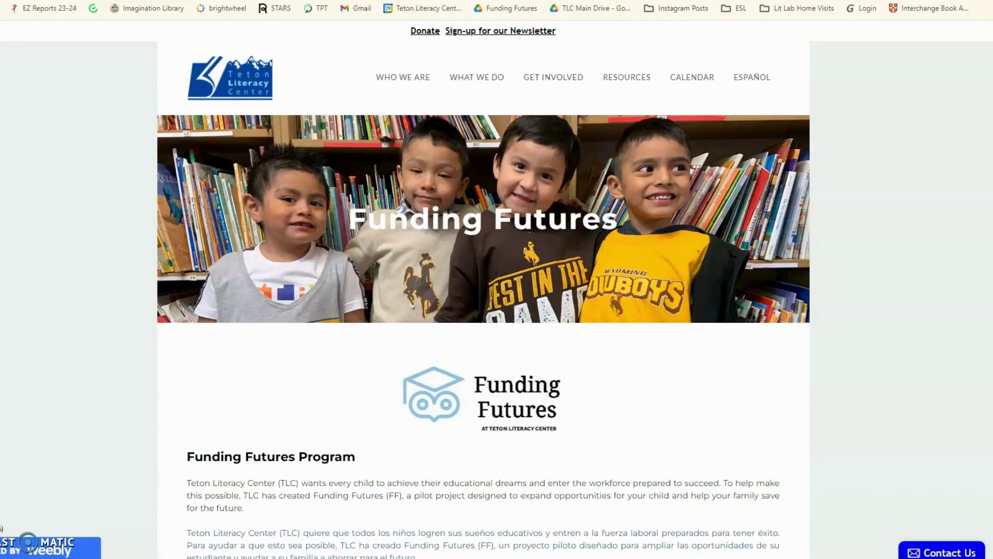
- Skim the top of the Funding Futures page and check the What We Do menu
scroll(485, 150, down, 4)
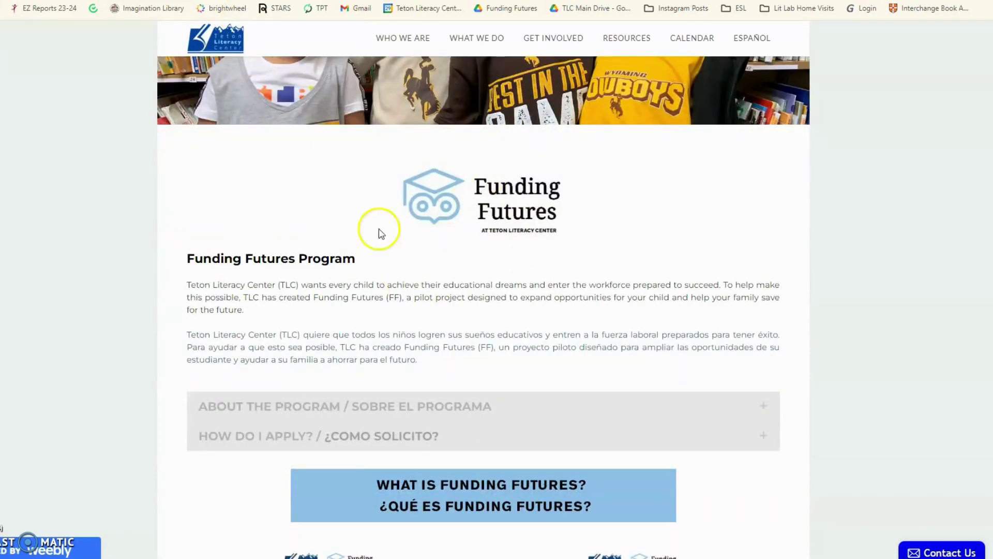
scroll(381, 266, up, 4)
mouse_move(481, 74)
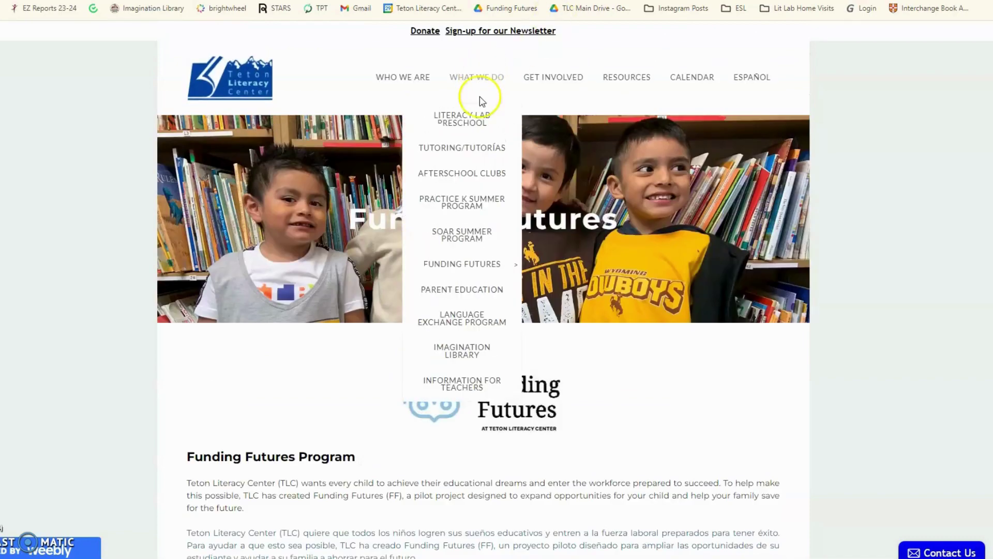
mouse_move(458, 263)
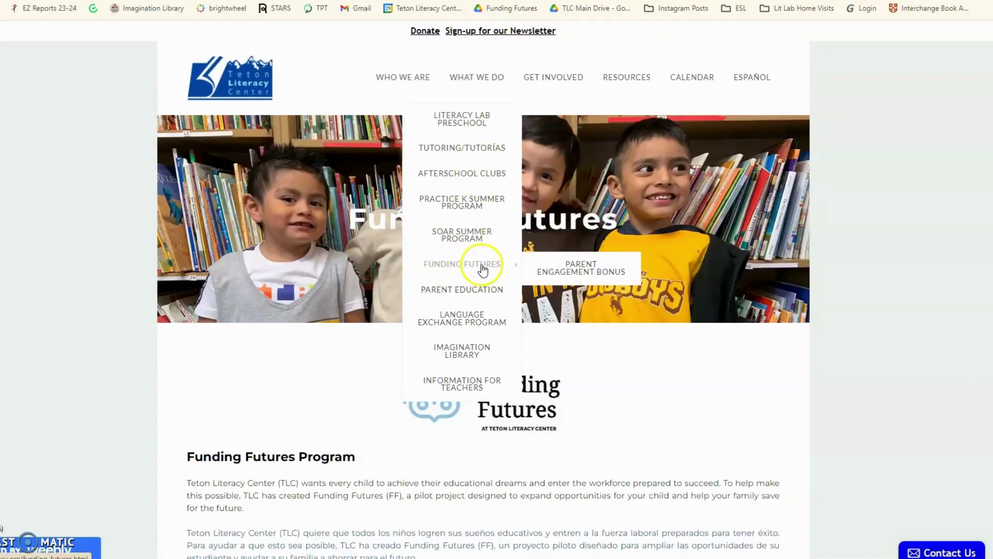
- Scroll down the page to bring the FAQ and Portal Outcome Tracker buttons into view
scroll(292, 404, down, 4)
scroll(292, 406, down, 20)
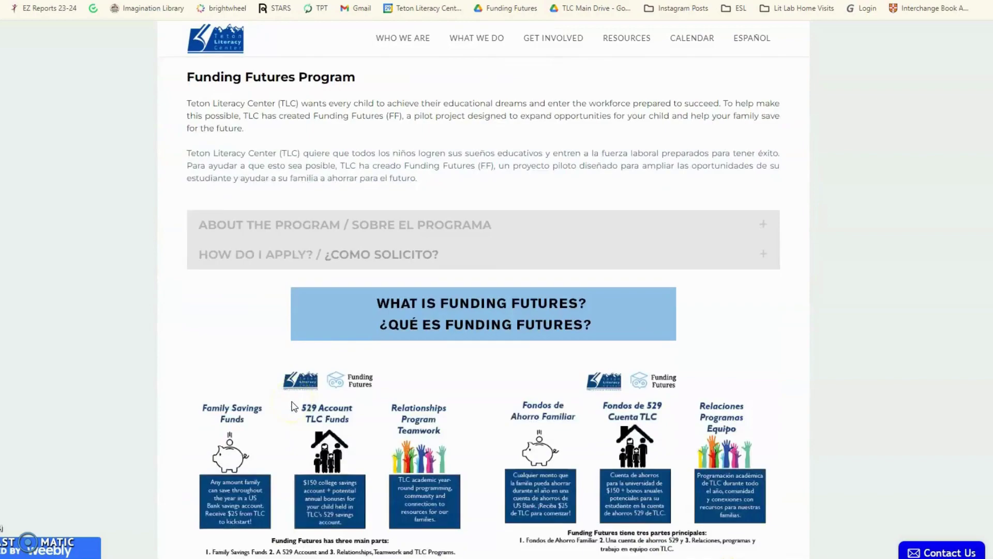
scroll(292, 406, down, 8)
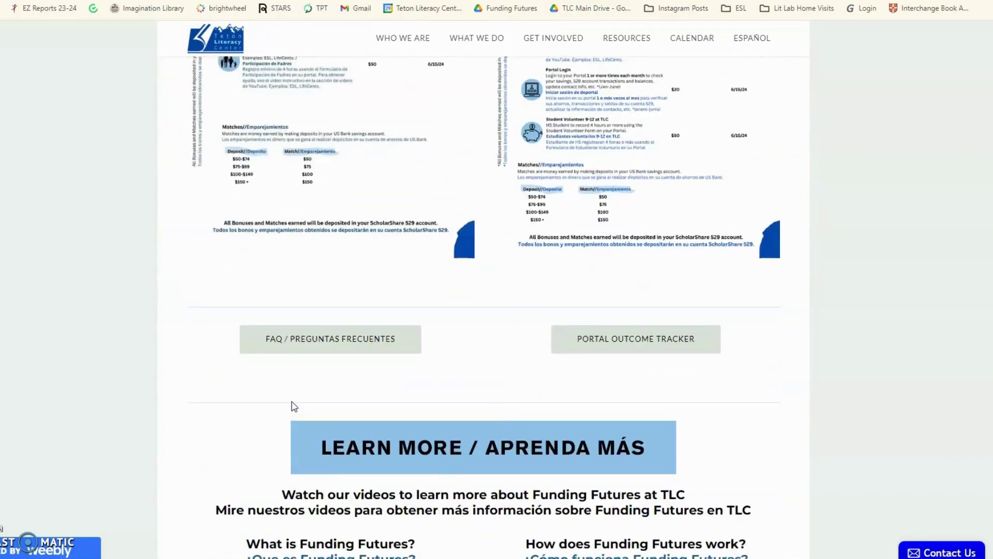
scroll(293, 407, down, 2)
scroll(294, 406, down, 5)
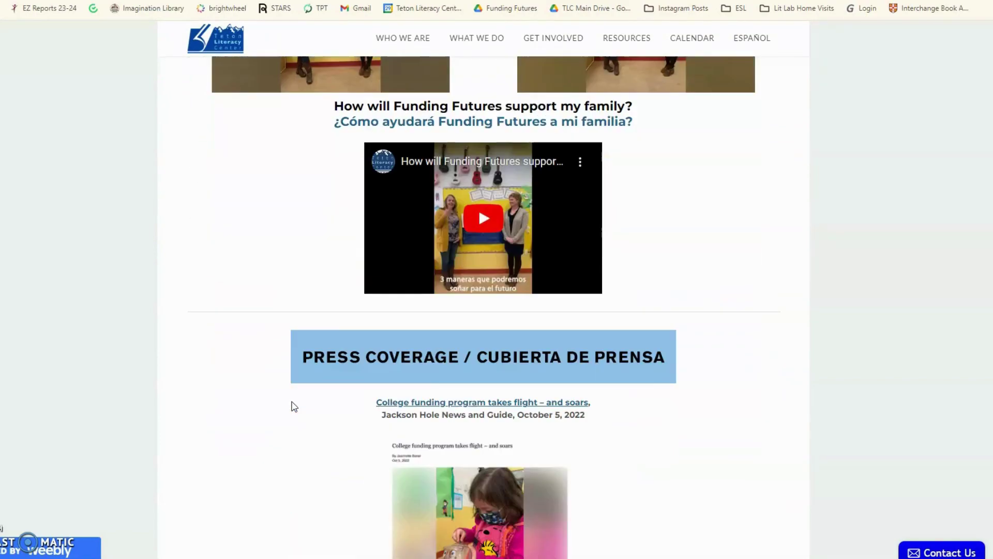
scroll(294, 406, down, 6)
scroll(294, 407, down, 7)
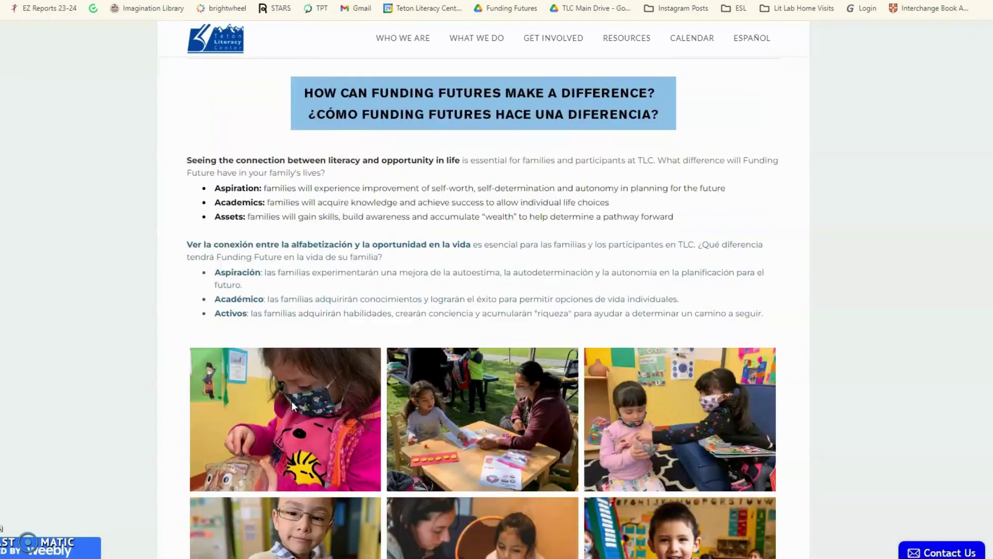
scroll(294, 406, up, 14)
scroll(293, 405, up, 10)
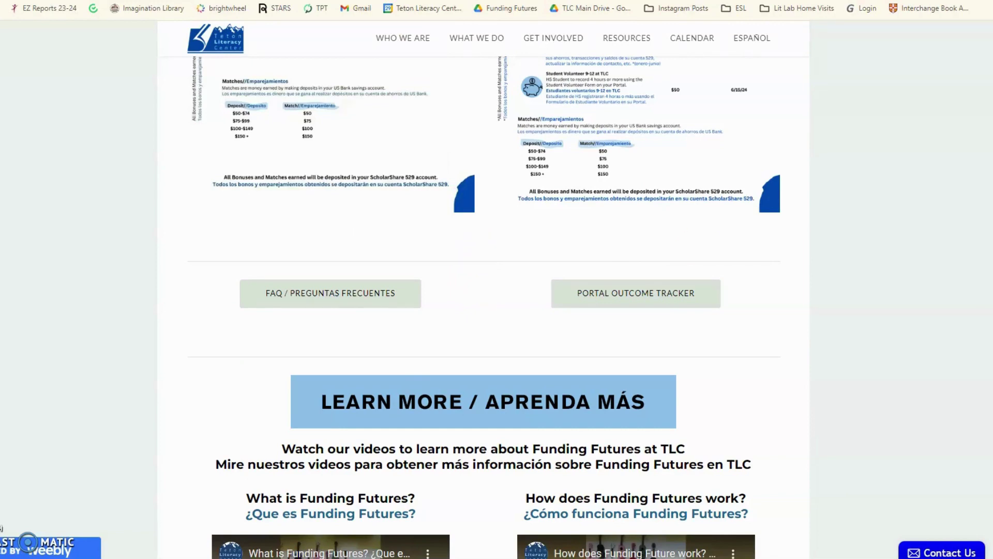
mouse_move(501, 39)
mouse_move(439, 222)
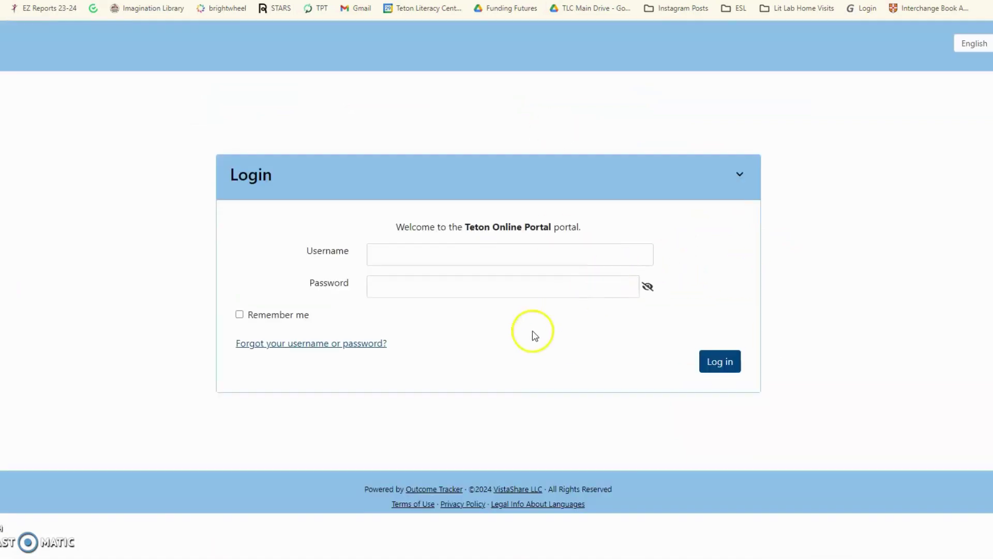
- Log in to the Teton Online Portal with the saved username email and the account password
click(401, 254)
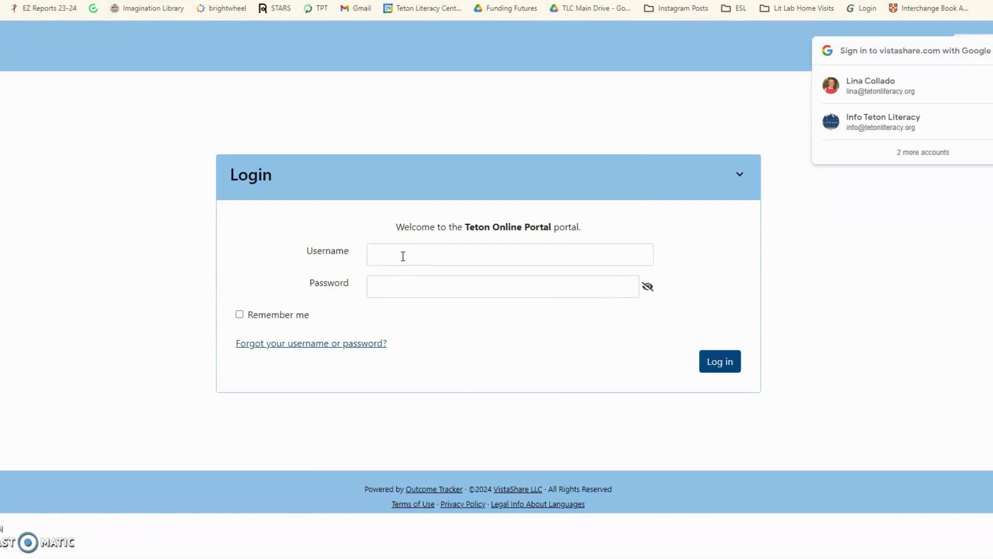
click(403, 256)
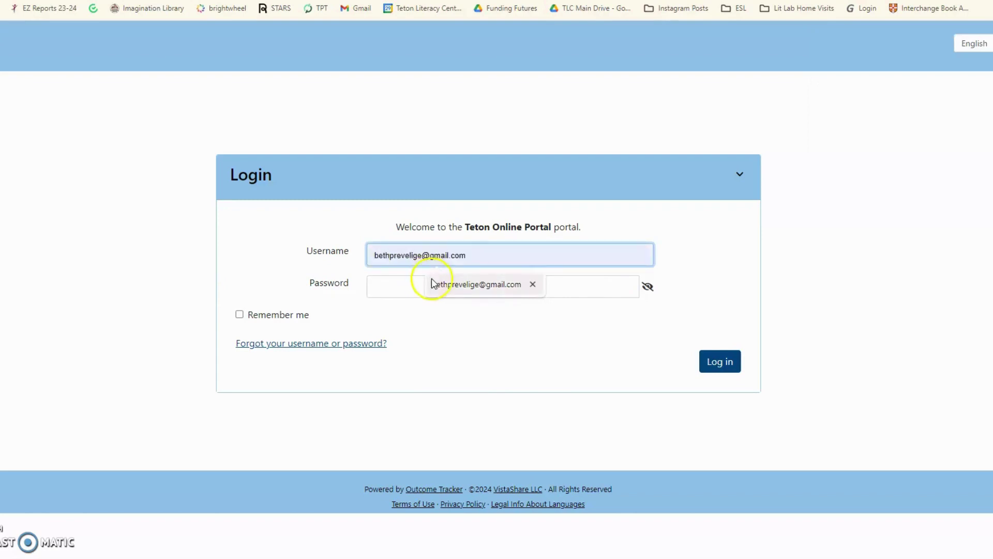
click(428, 284)
click(418, 288)
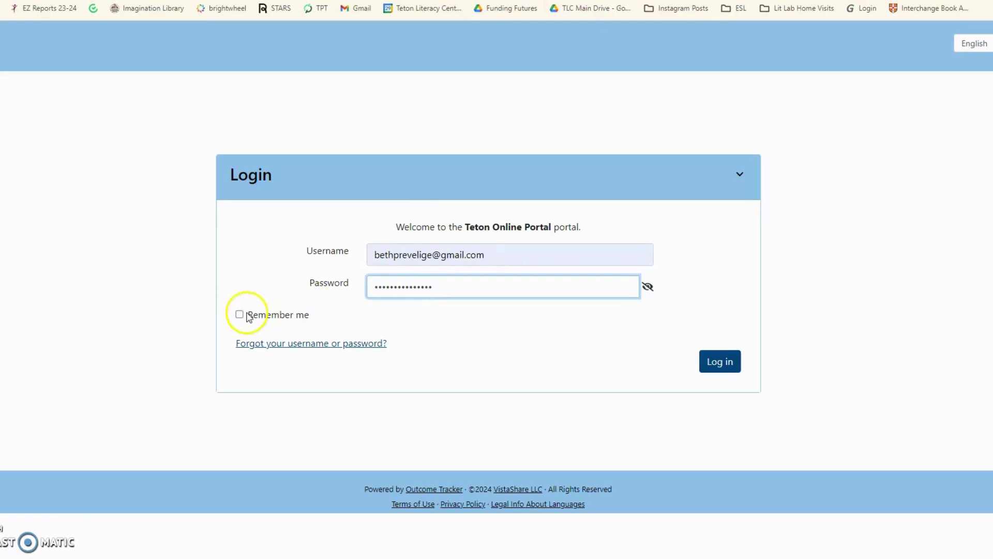
click(724, 361)
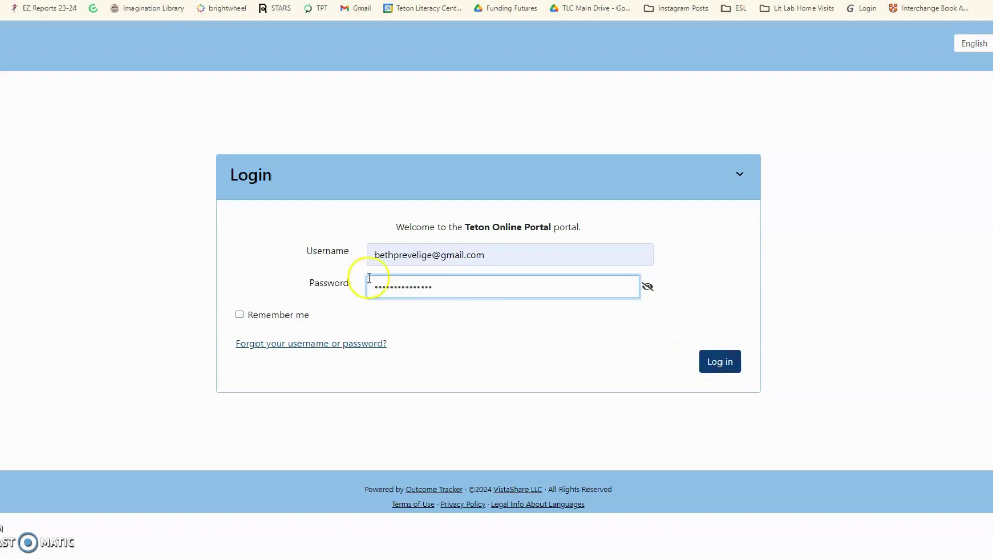
click(720, 363)
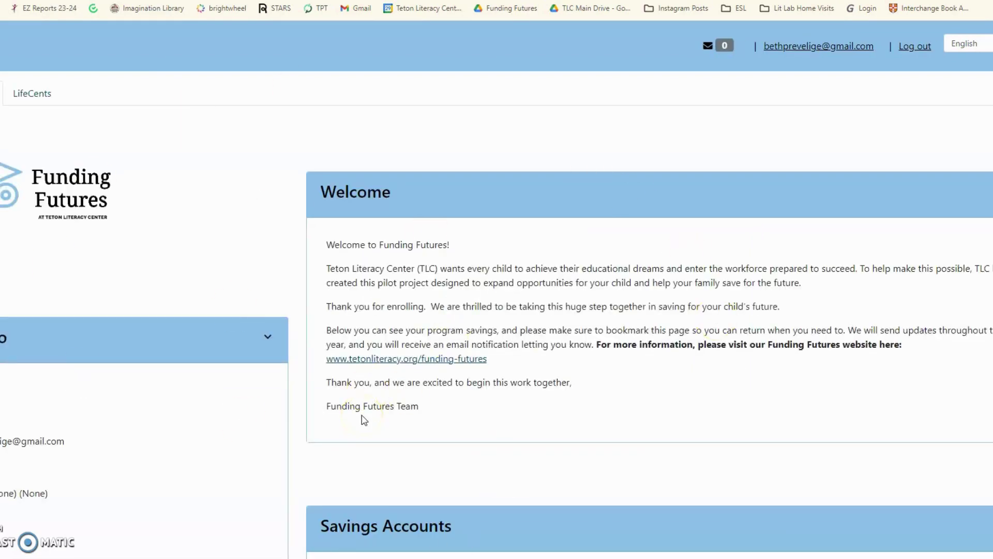
- Scroll to Savings Accounts and choose 'Link US Bank or other savings account'
scroll(364, 420, down, 5)
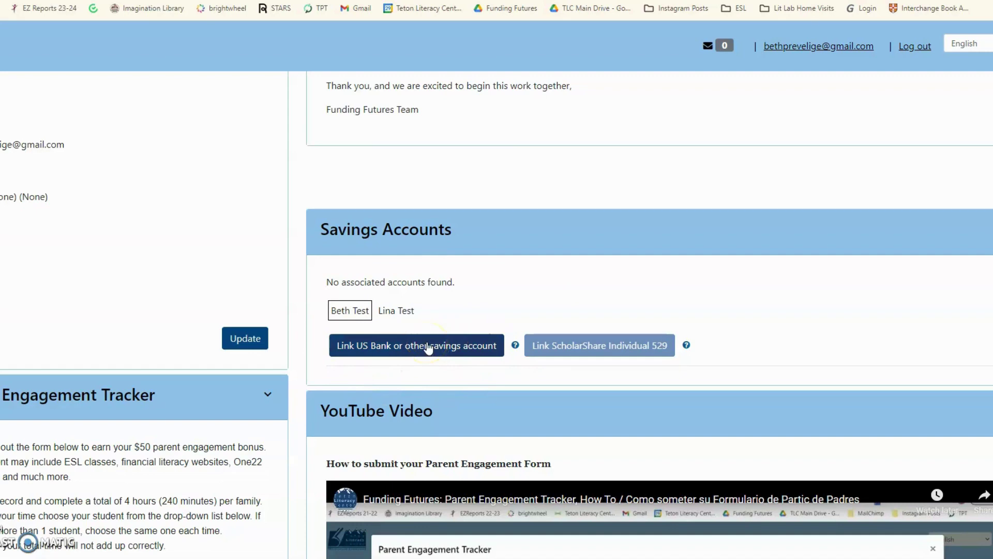
click(429, 348)
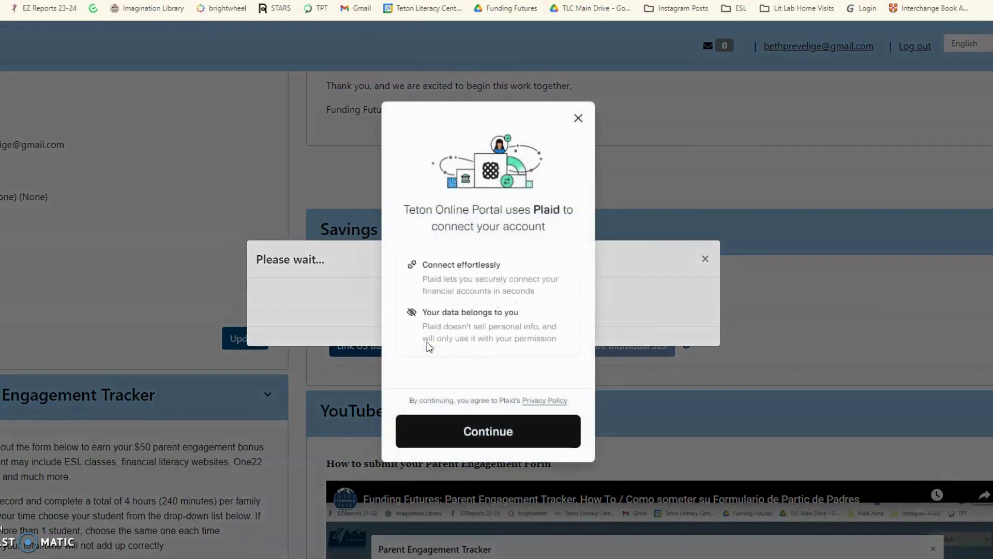
- Continue past Plaid's introduction, submit a phone number, then clear it from the field
click(476, 421)
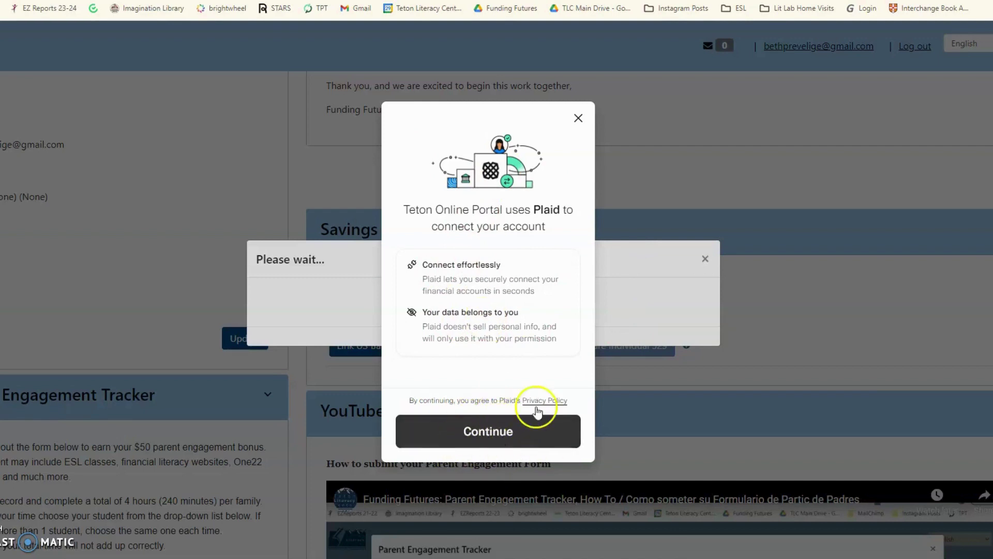
click(481, 440)
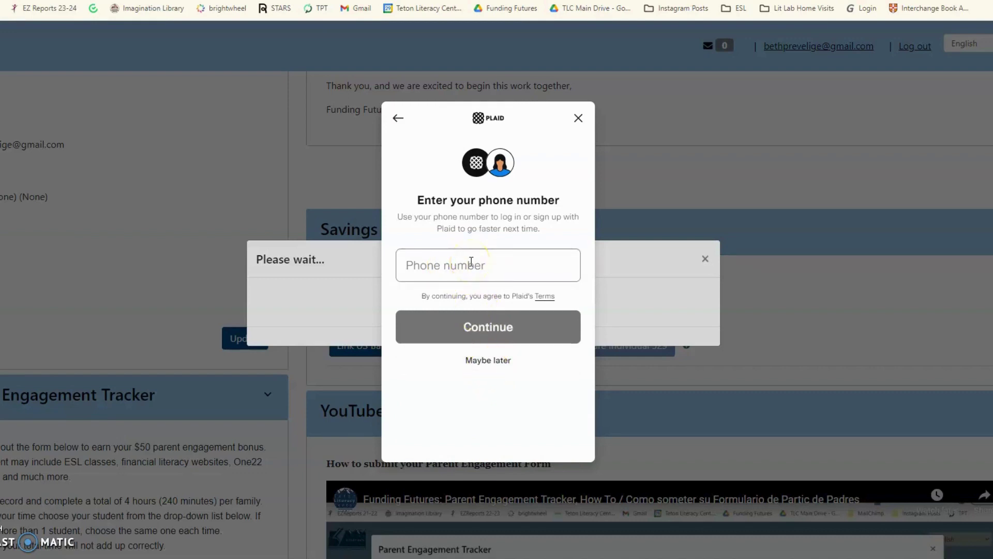
click(471, 261)
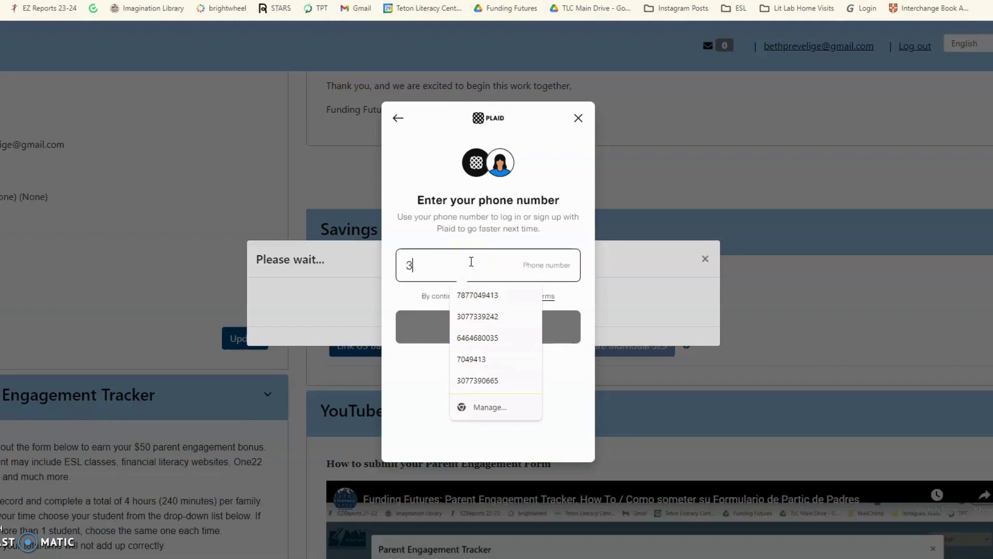
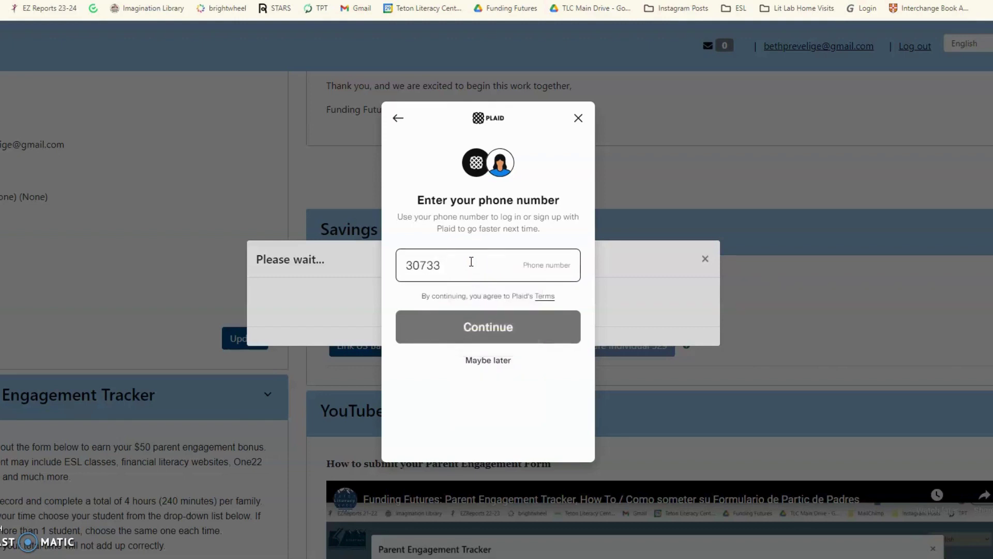
click(511, 331)
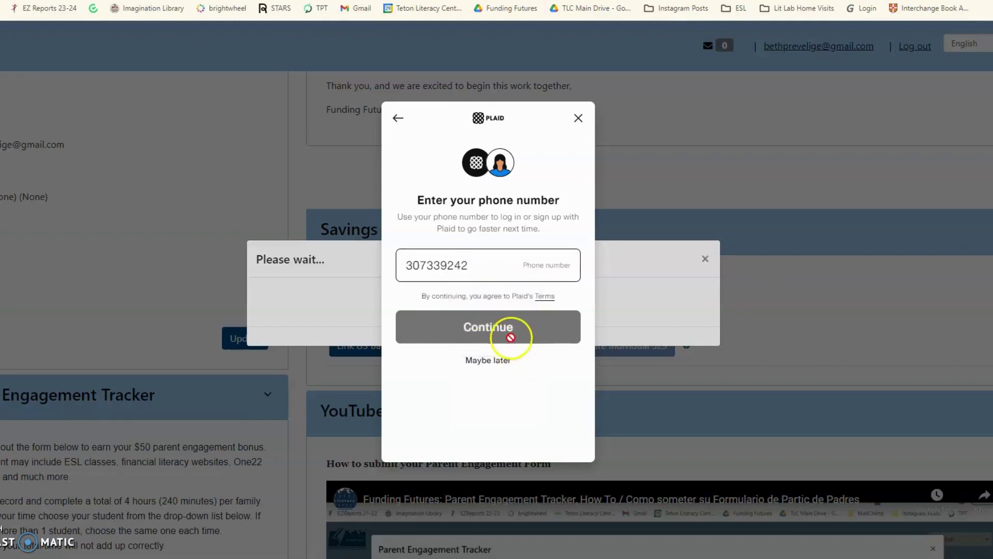
drag(468, 266, 379, 267)
key(BackSpace)
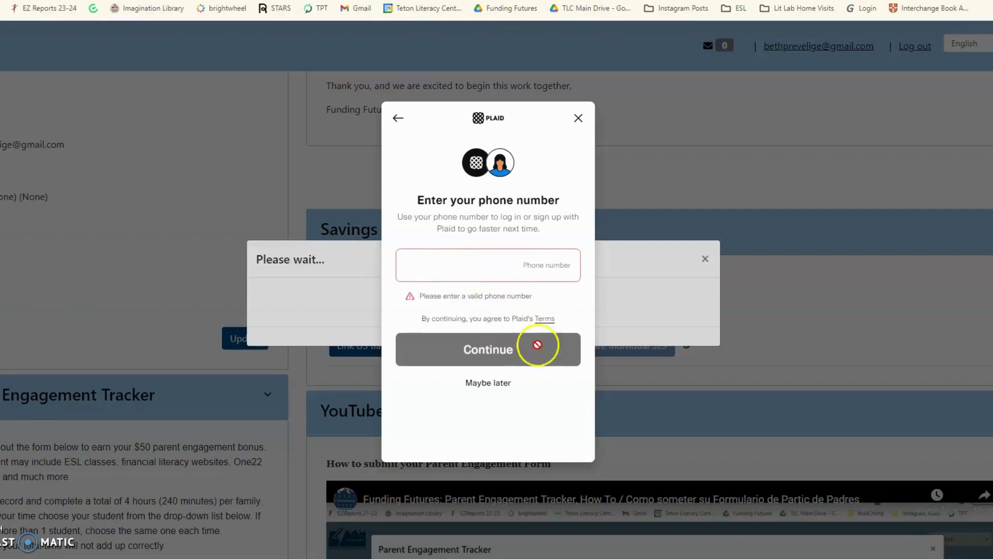
- Skip the phone step with Maybe later, pick U.S. Bank, and continue to its login
click(491, 382)
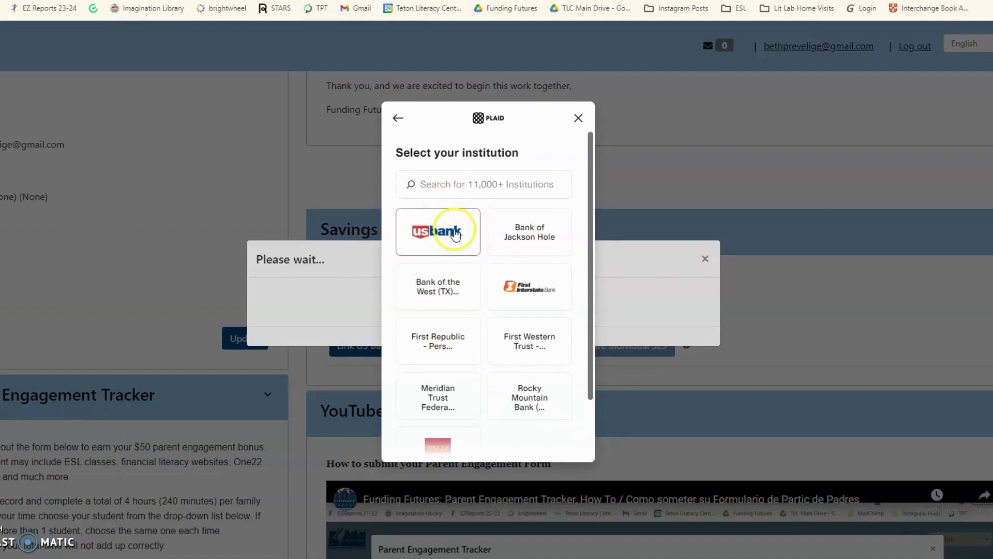
click(435, 234)
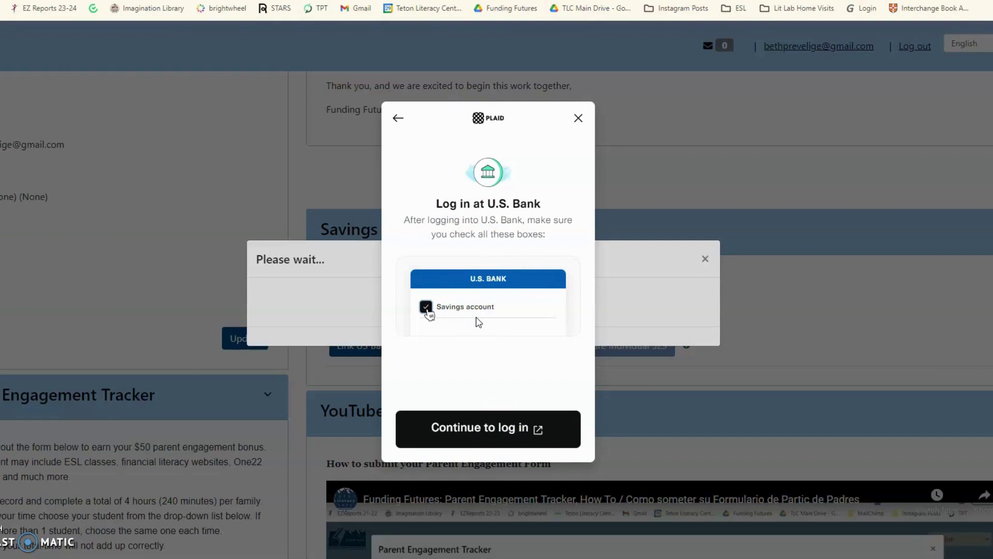
click(444, 276)
click(478, 429)
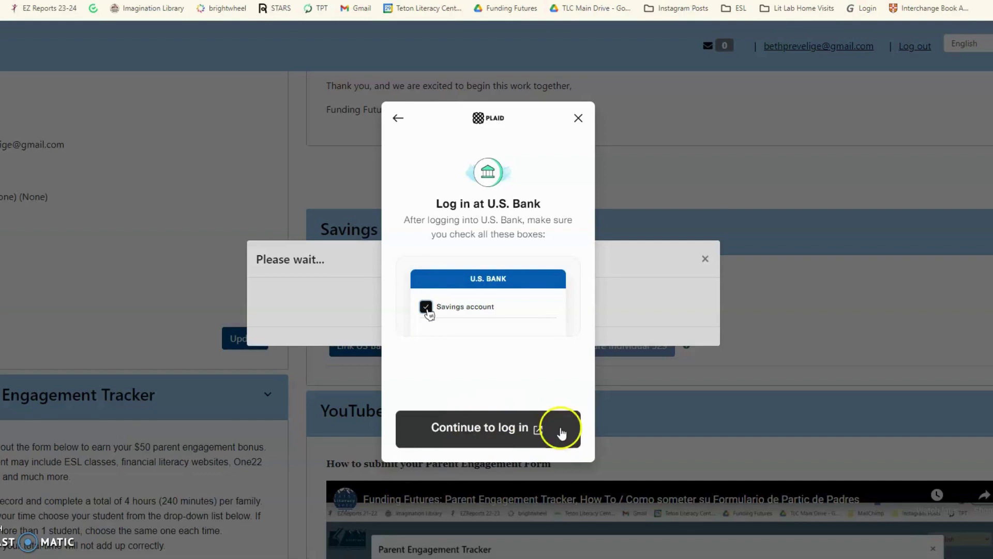
click(487, 444)
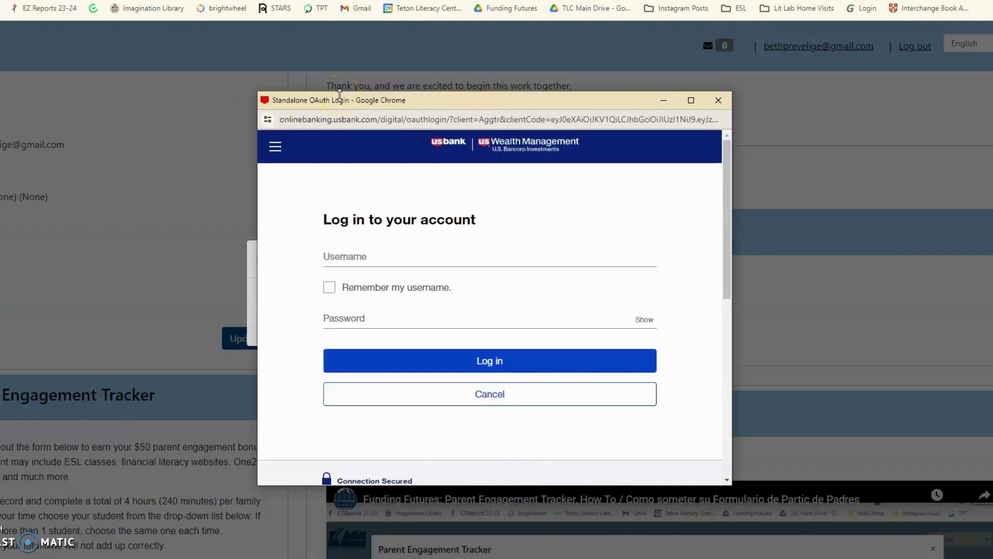
- Sign in to U.S. Bank online banking with the account username and password
click(360, 259)
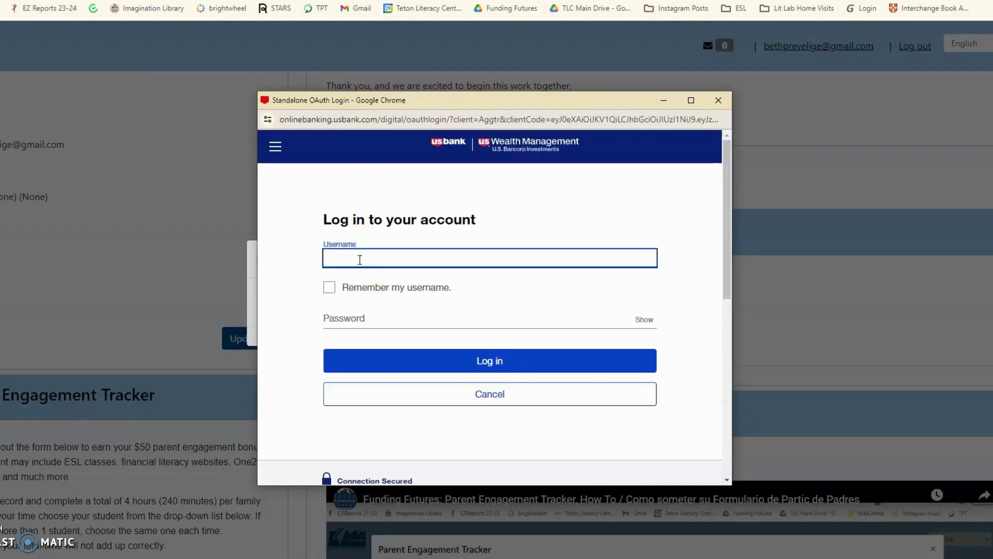
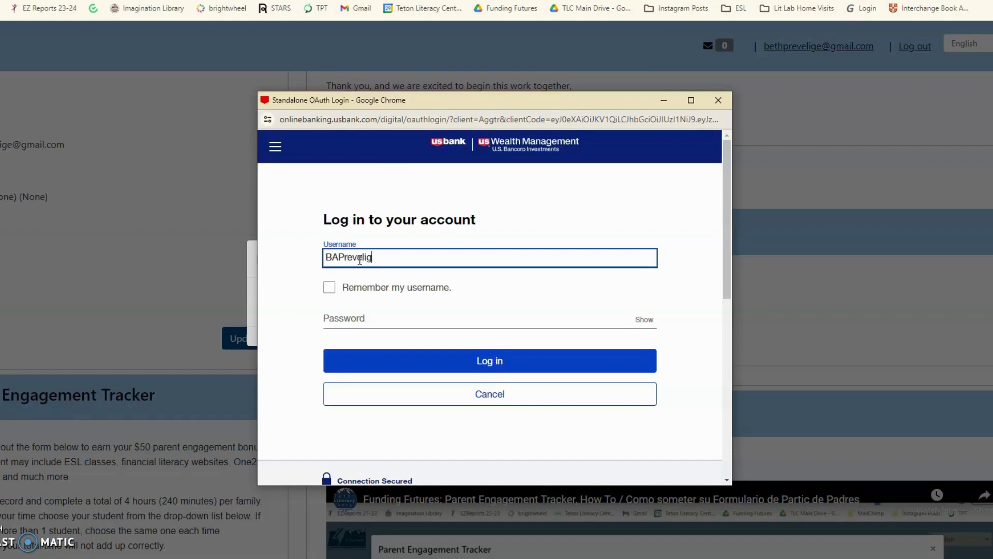
click(366, 310)
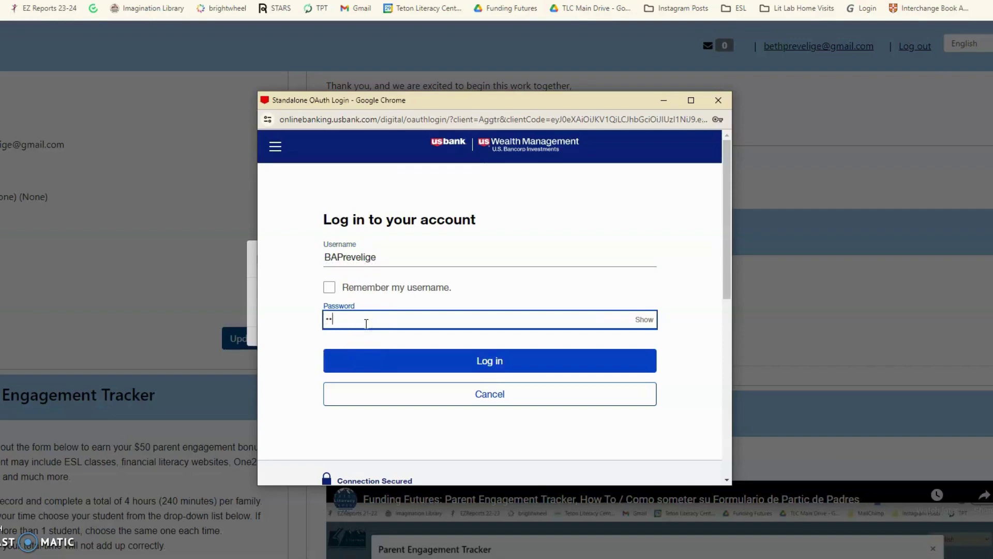
click(362, 319)
text(••••••••)
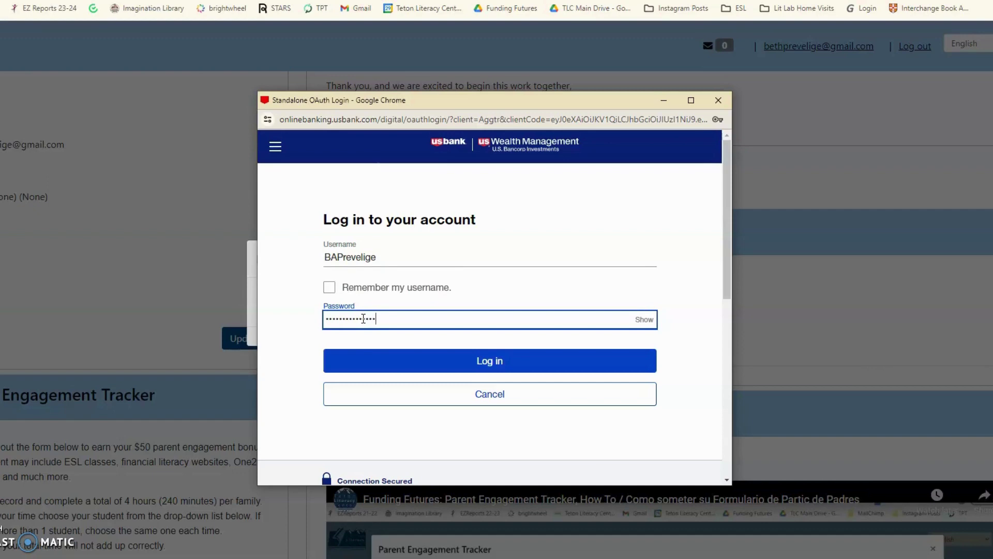
click(448, 360)
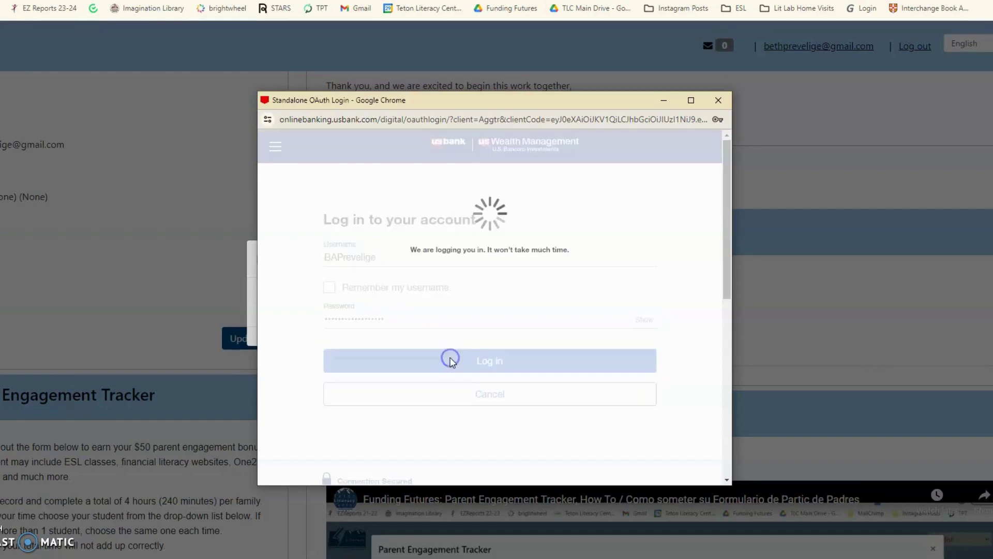
click(505, 348)
click(480, 362)
- Have the passcode texted to the phone number and submit the six-digit code
click(381, 269)
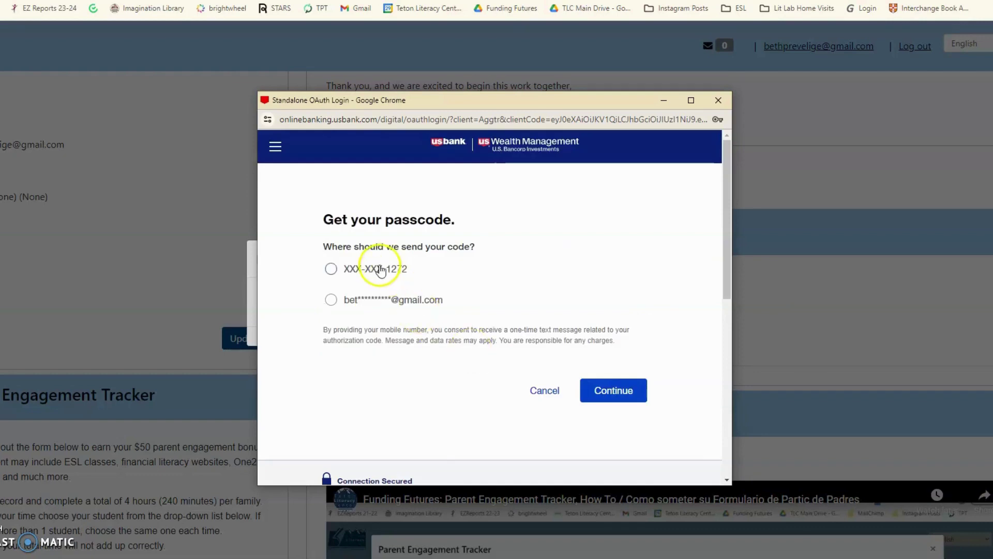
click(581, 386)
click(385, 284)
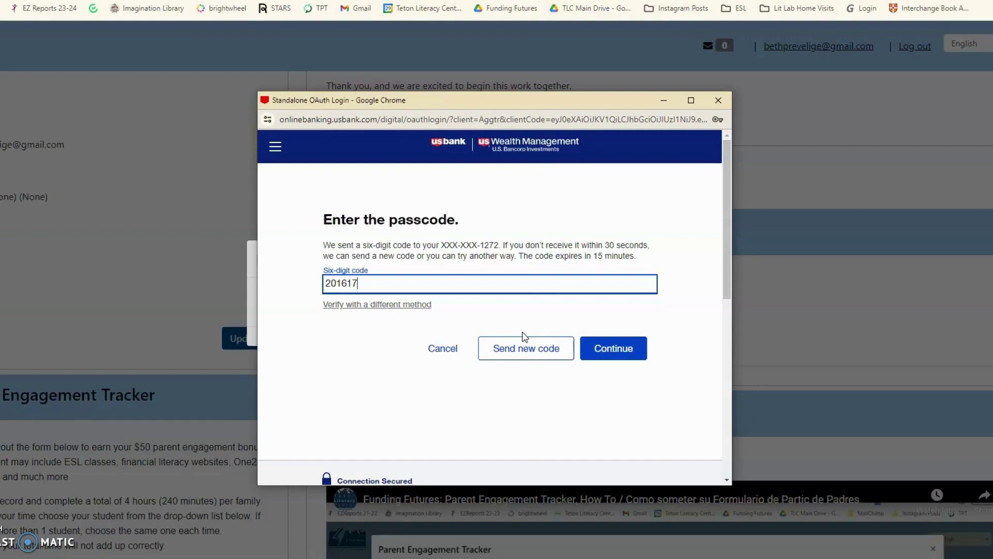
click(626, 344)
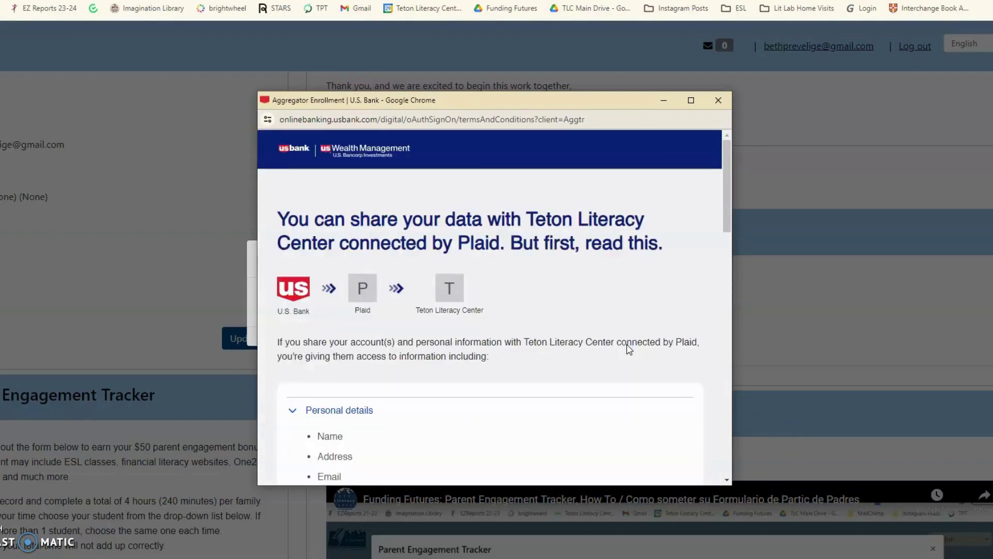
- Review the terms and conditions and authorize data sharing with Teton Literacy Center
scroll(331, 210, down, 10)
click(331, 209)
scroll(549, 405, up, 15)
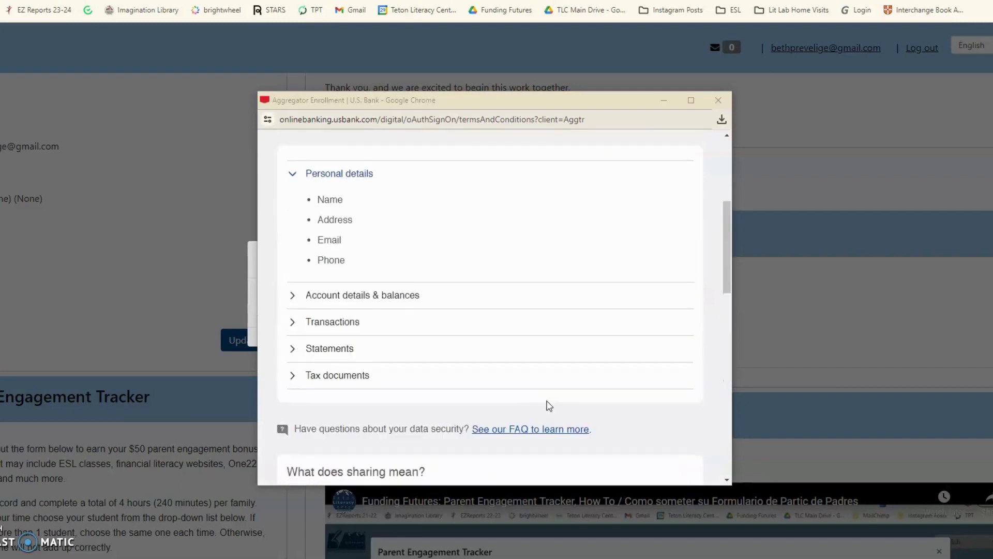
scroll(550, 405, up, 1)
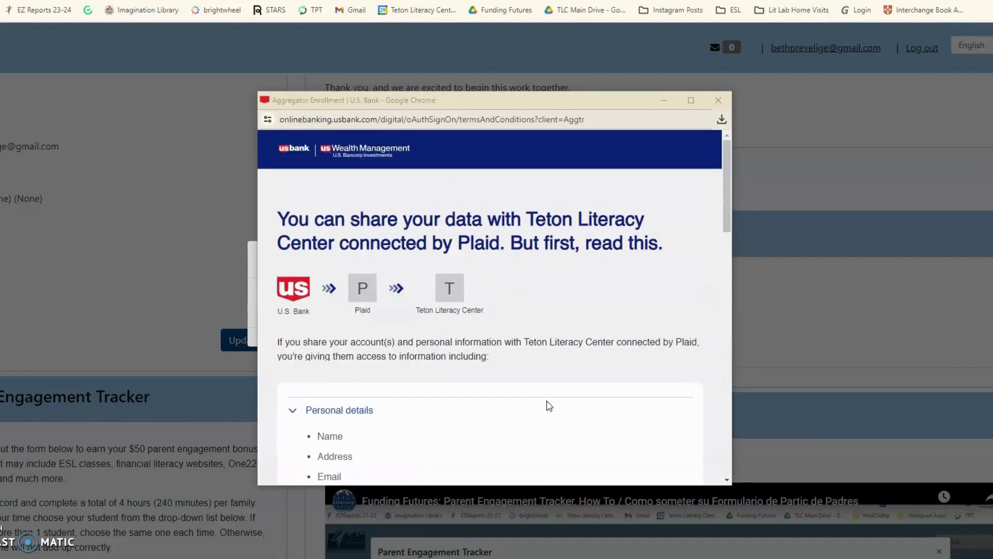
scroll(549, 406, down, 3)
scroll(550, 406, up, 3)
scroll(549, 406, down, 6)
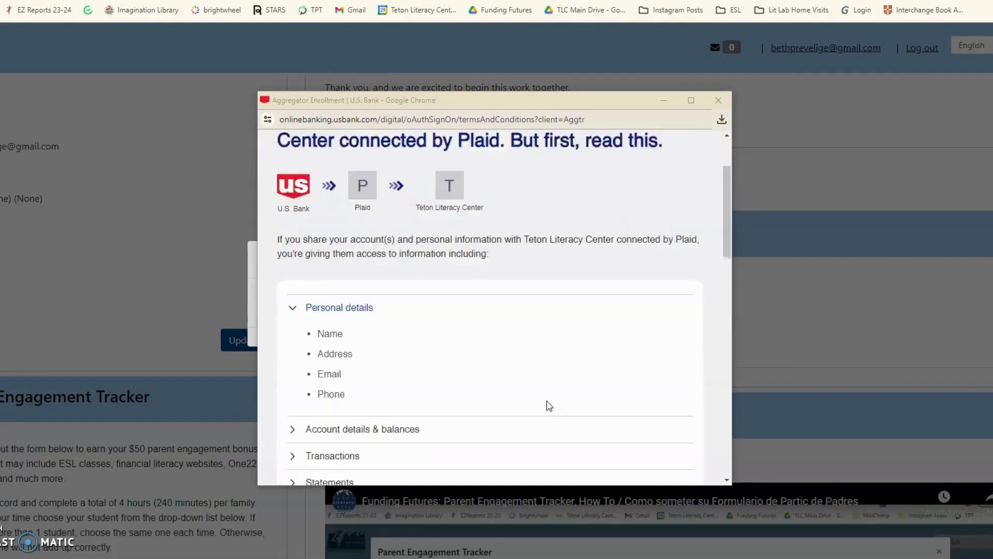
scroll(549, 406, down, 5)
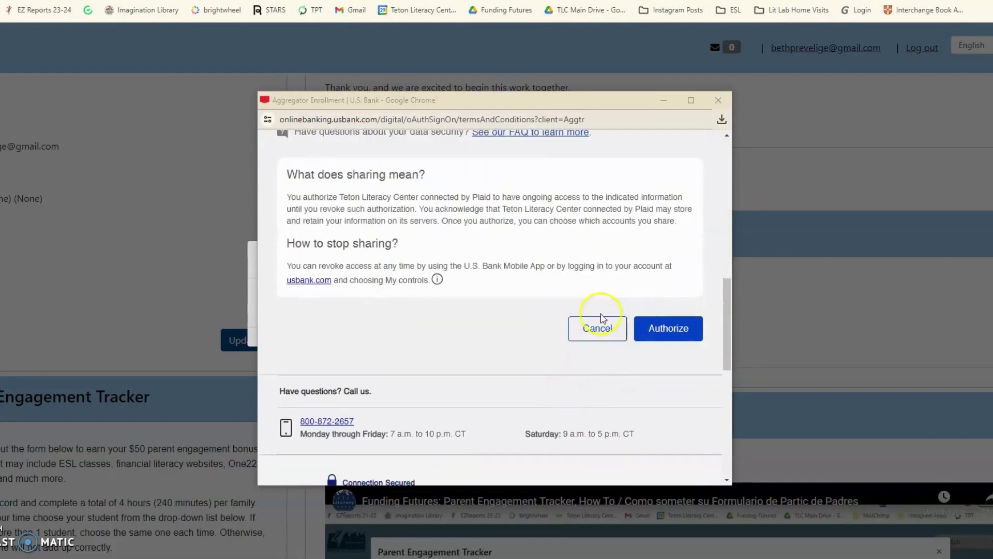
scroll(476, 392, up, 10)
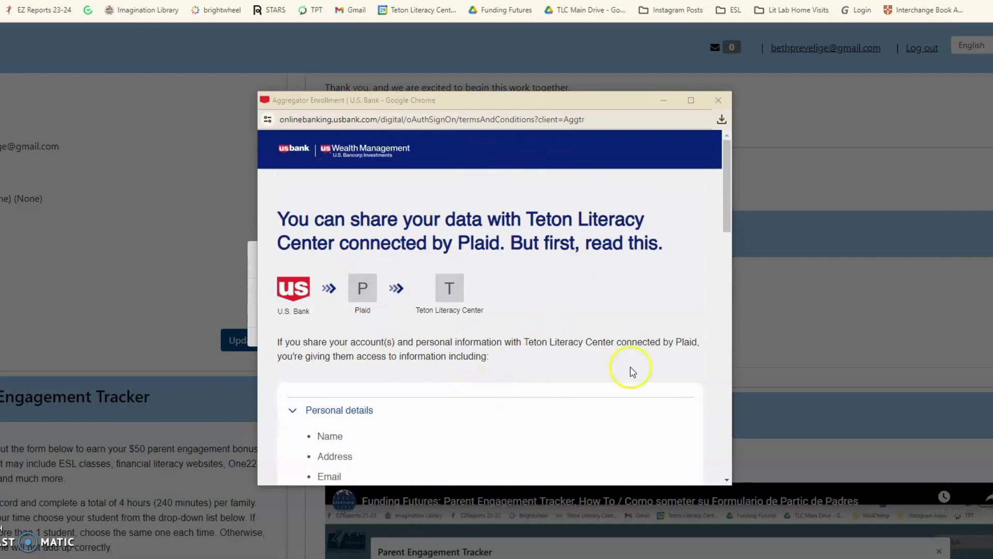
scroll(540, 383, down, 6)
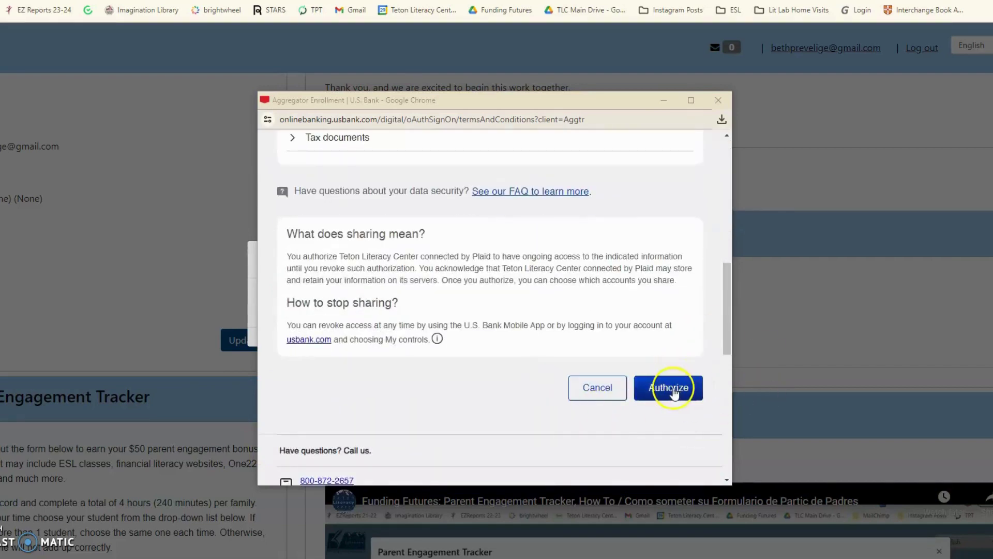
click(659, 393)
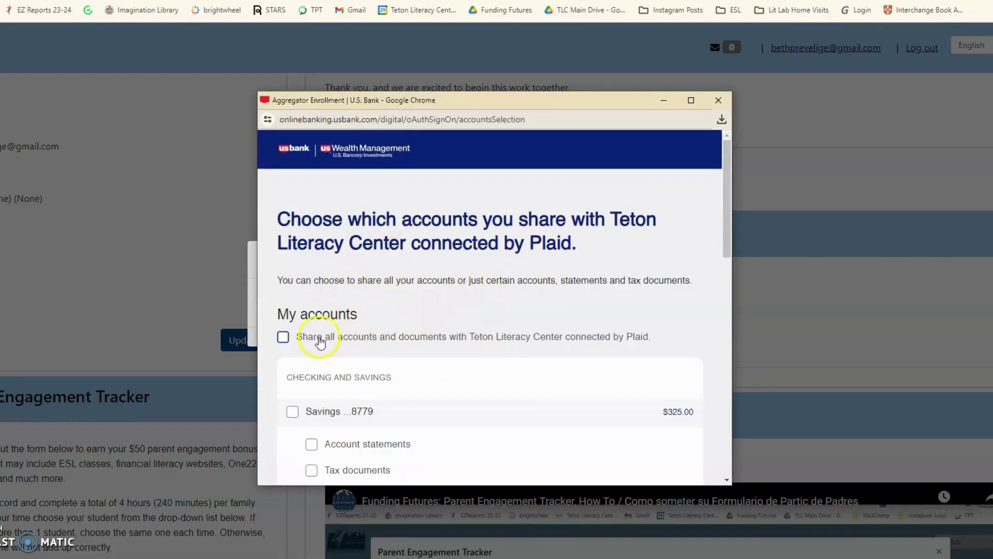
- Check 'Share all accounts and documents with Teton Literacy Center' and scroll to Submit and close
click(288, 340)
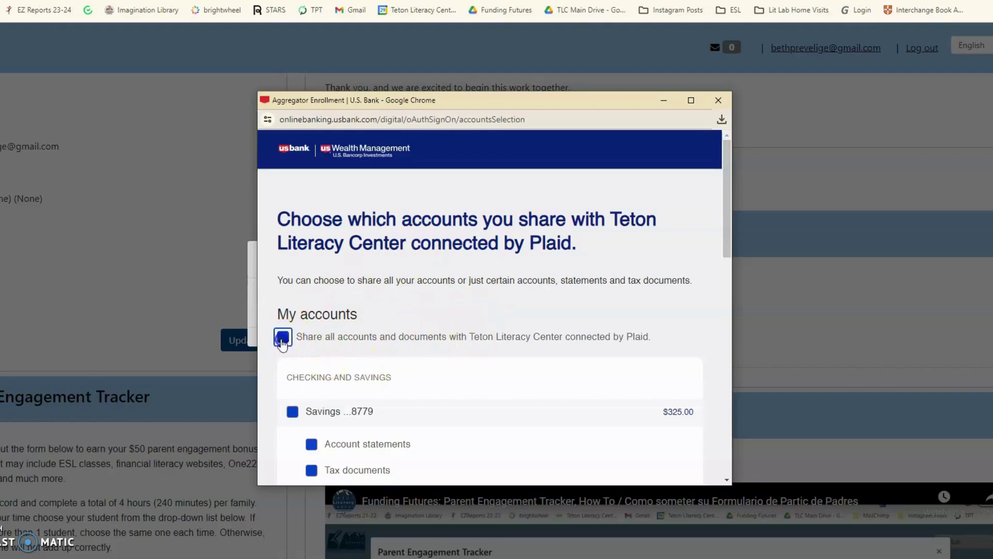
scroll(474, 335, down, 3)
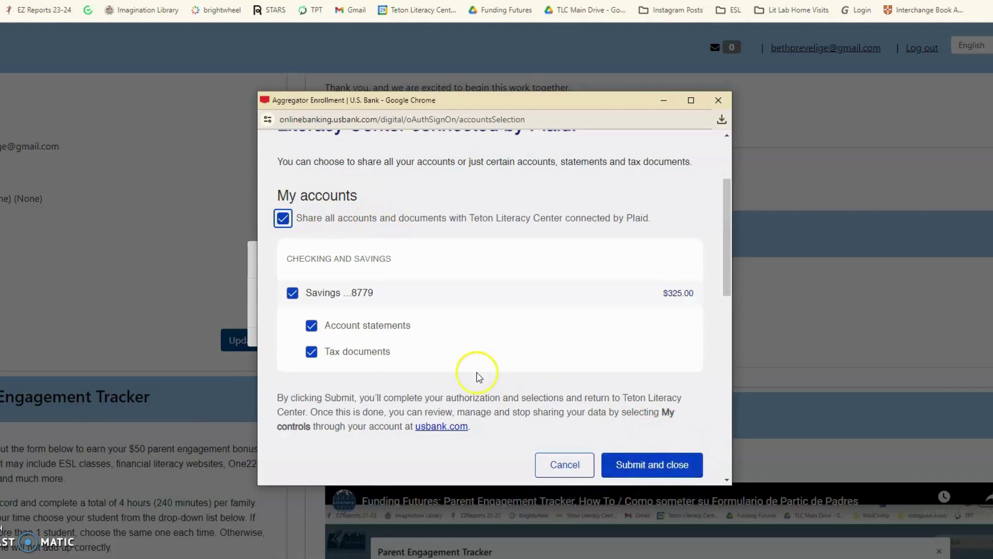
scroll(477, 377, up, 3)
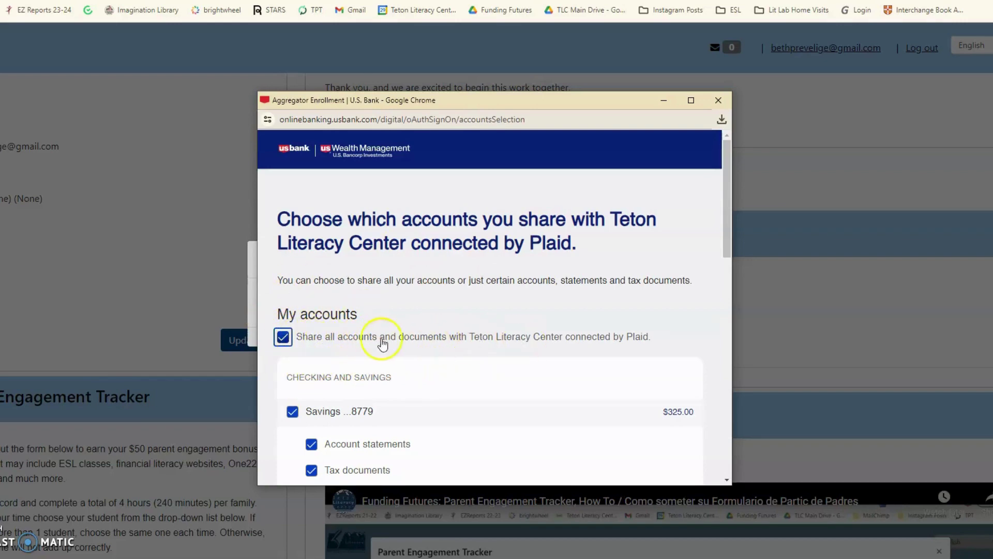
scroll(497, 346, down, 1)
scroll(497, 346, down, 5)
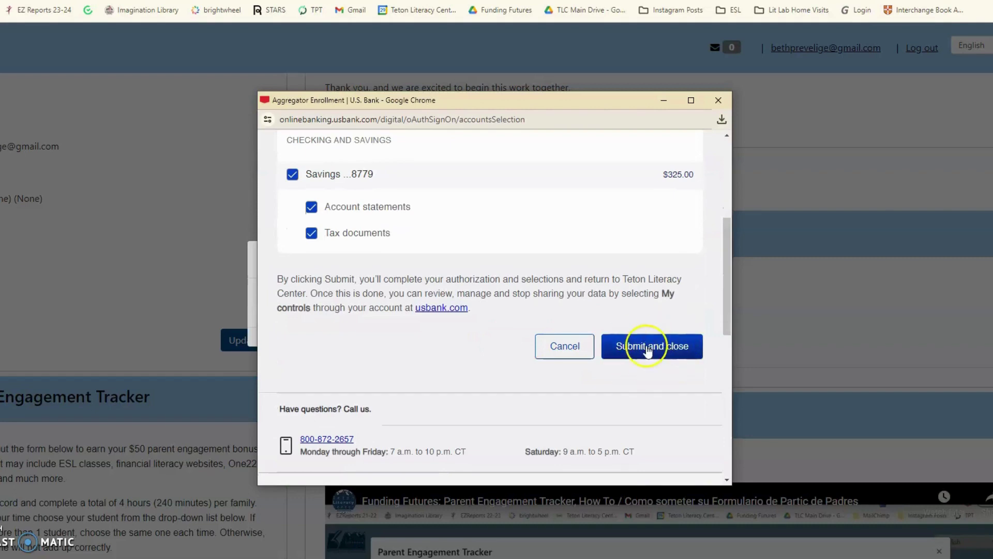
- Submit the sharing choices and scroll the portal down to the Savings Accounts section
click(644, 347)
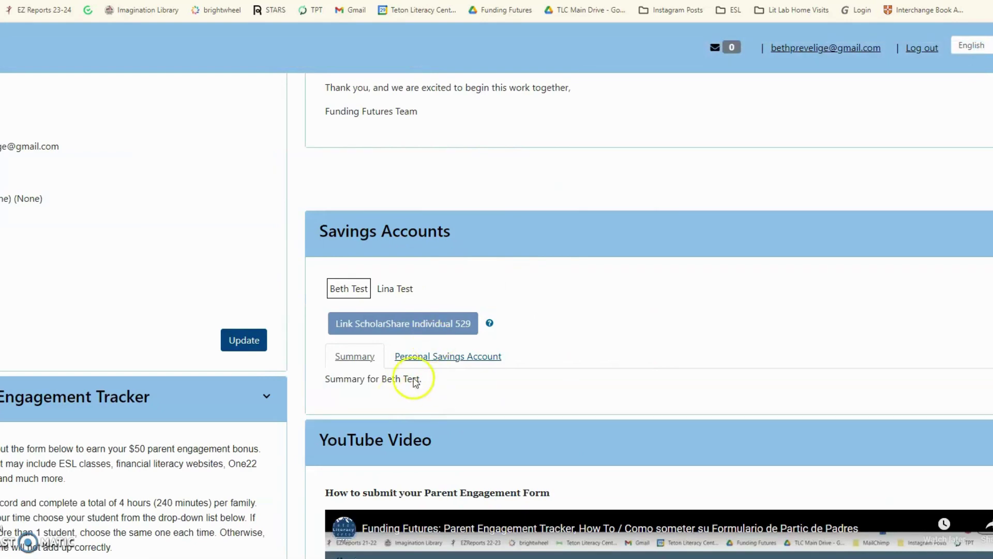
scroll(517, 403, down, 2)
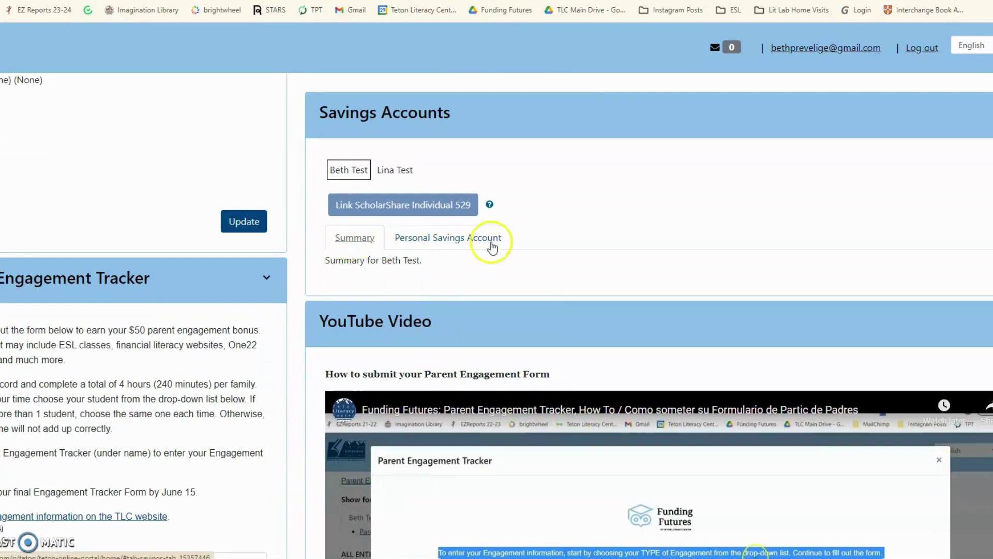
- Open the Personal Savings Account details and review the linked U.S. Bank account line
click(467, 242)
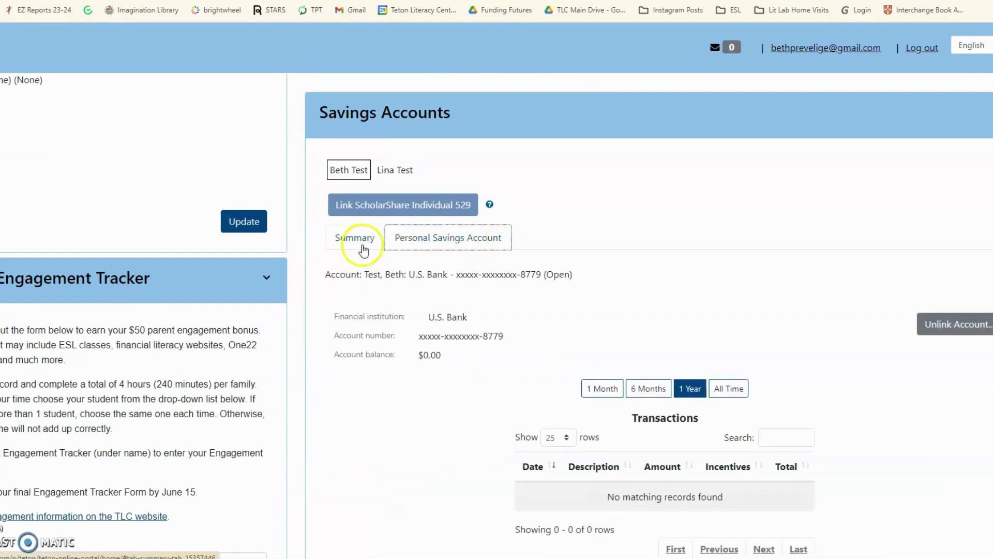
scroll(561, 405, down, 3)
scroll(588, 437, up, 3)
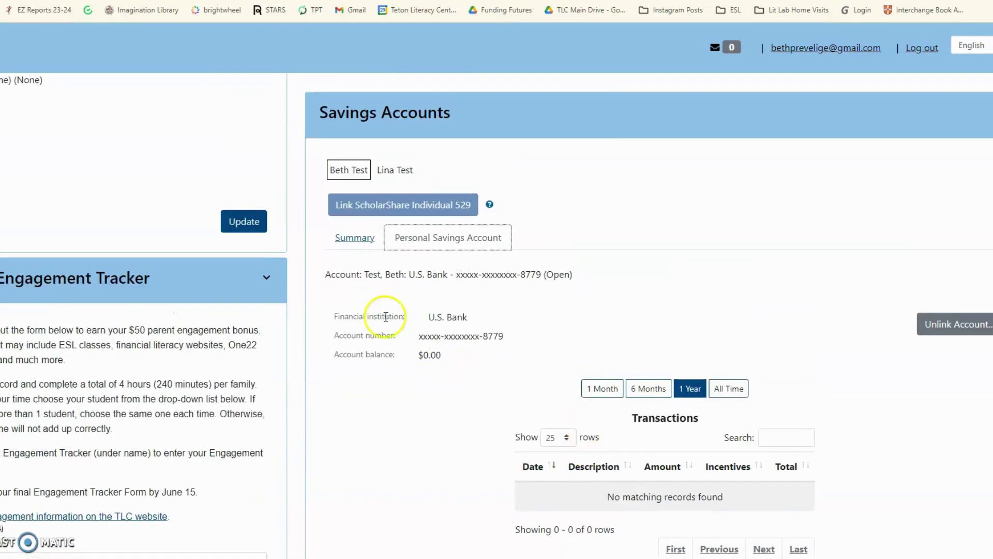
drag(372, 275, 582, 281)
click(646, 284)
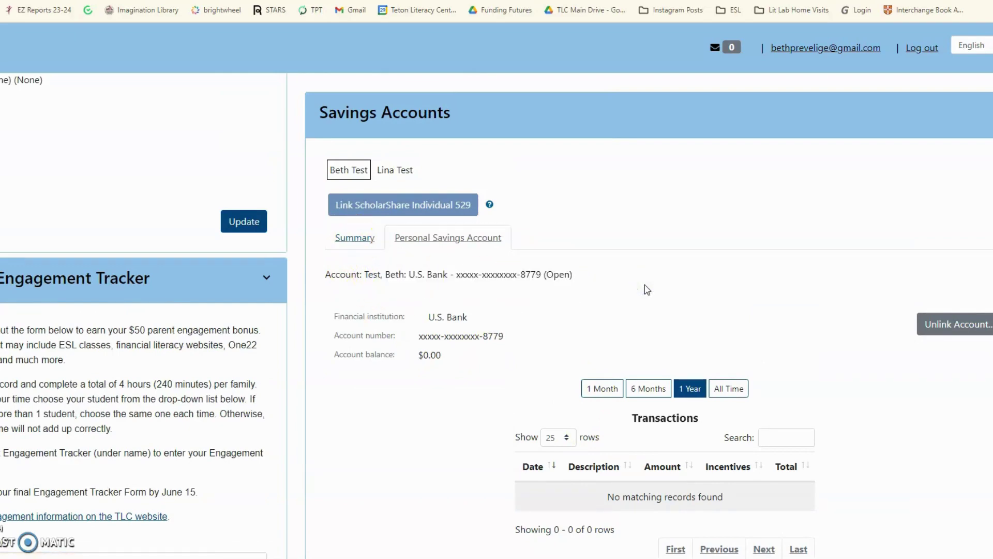
scroll(591, 476, down, 2)
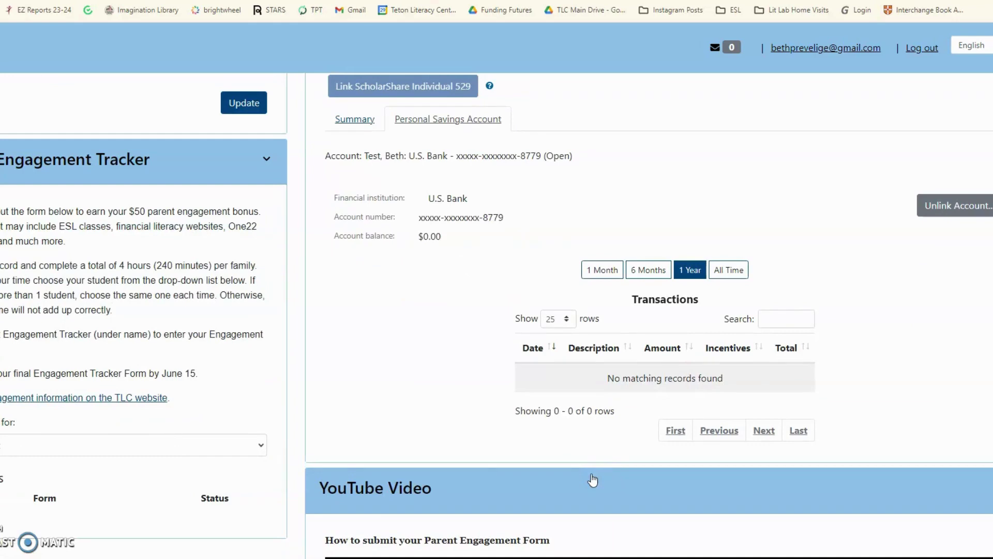
scroll(332, 437, up, 2)
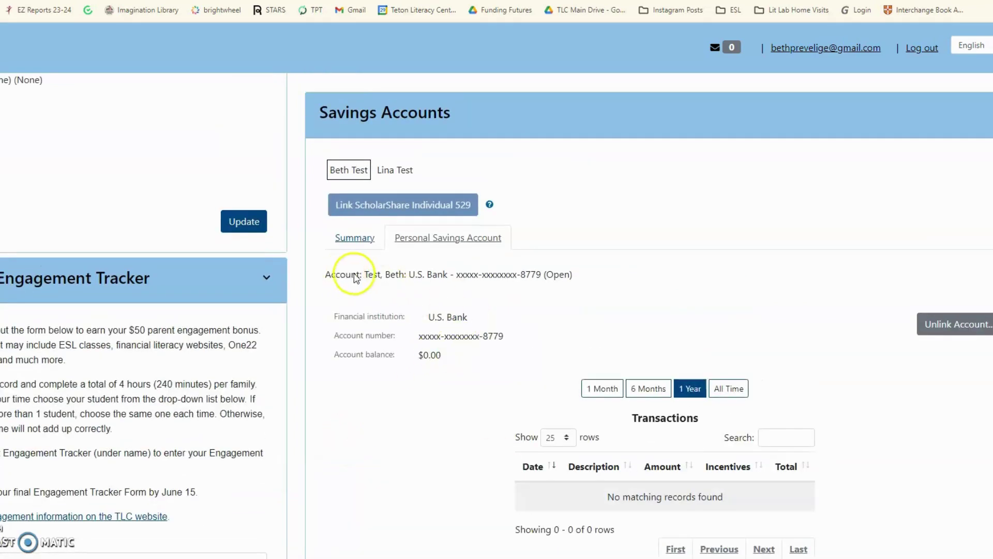
- Recheck the linked account line, then return to the savings Summary showing U.S. Bank at $0.00
drag(356, 279, 570, 277)
click(627, 315)
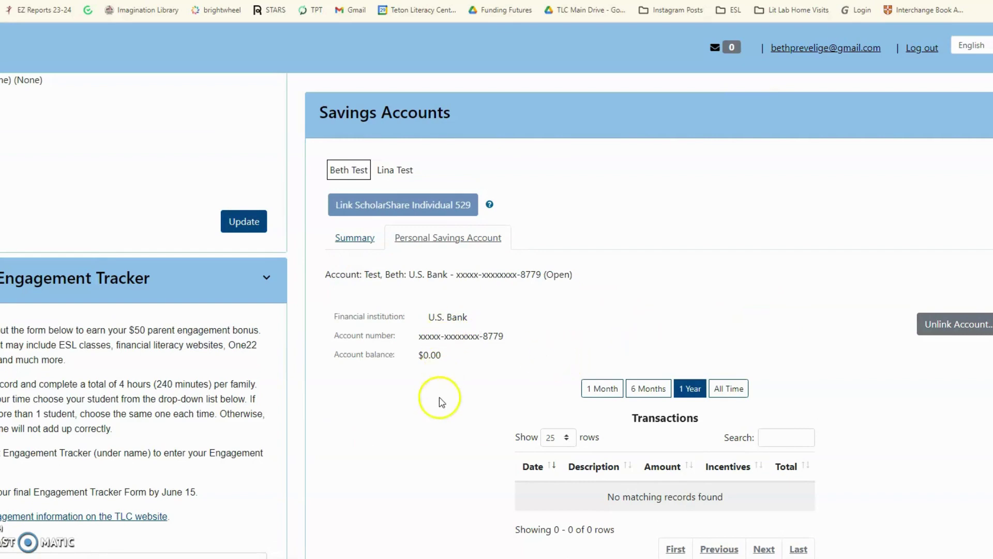
scroll(439, 399, down, 3)
scroll(439, 399, up, 4)
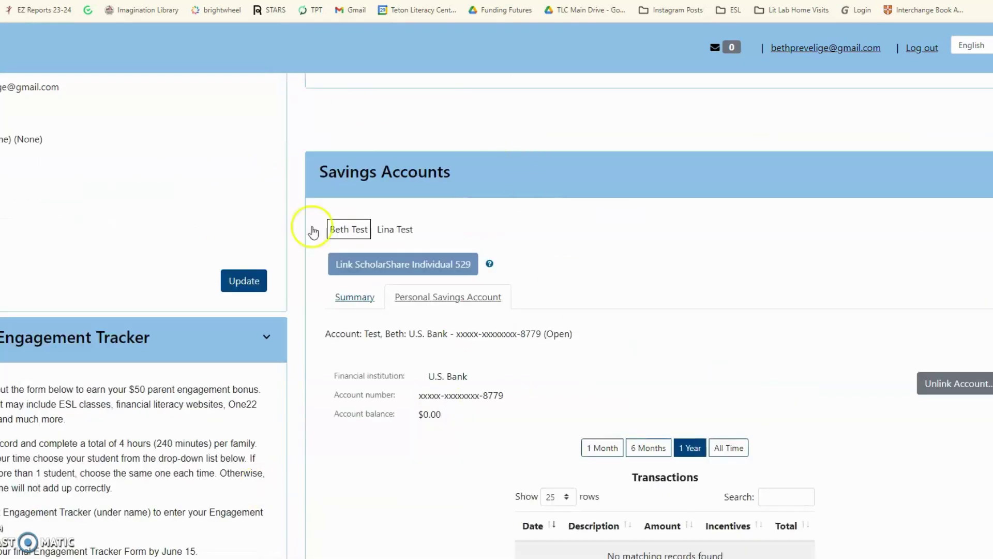
click(369, 305)
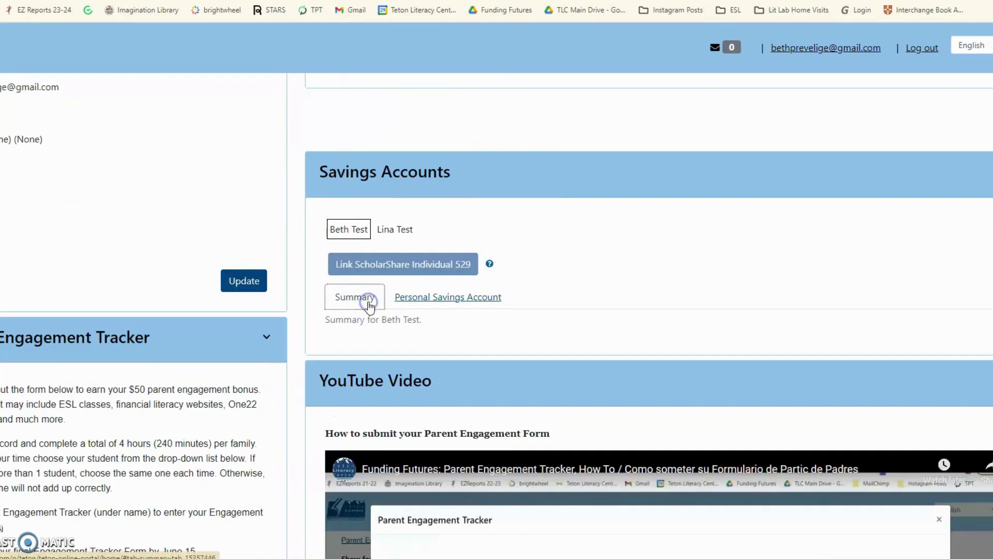